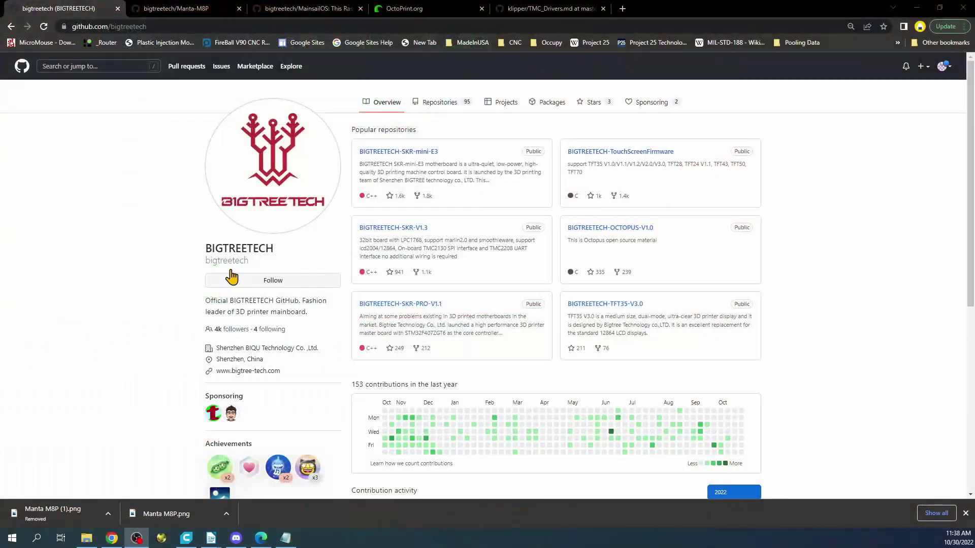
Step: Find the Manta-M8P repository and download it as Manta-M8P-master.zip
click(440, 102)
click(395, 129)
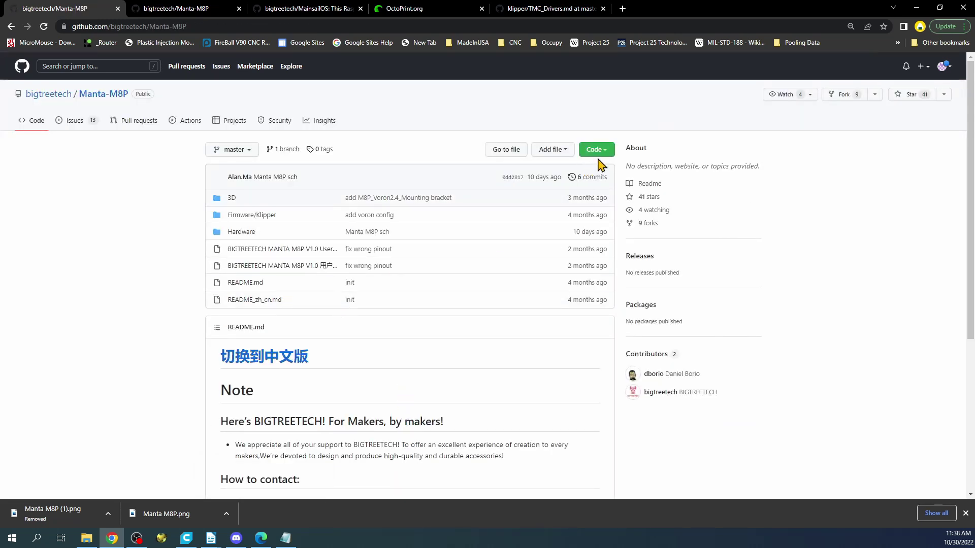
click(594, 150)
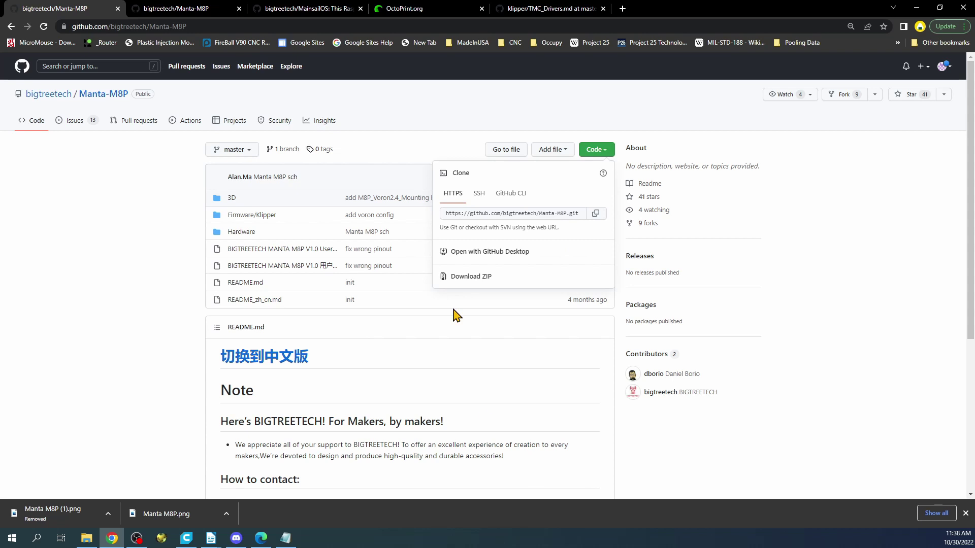
click(466, 277)
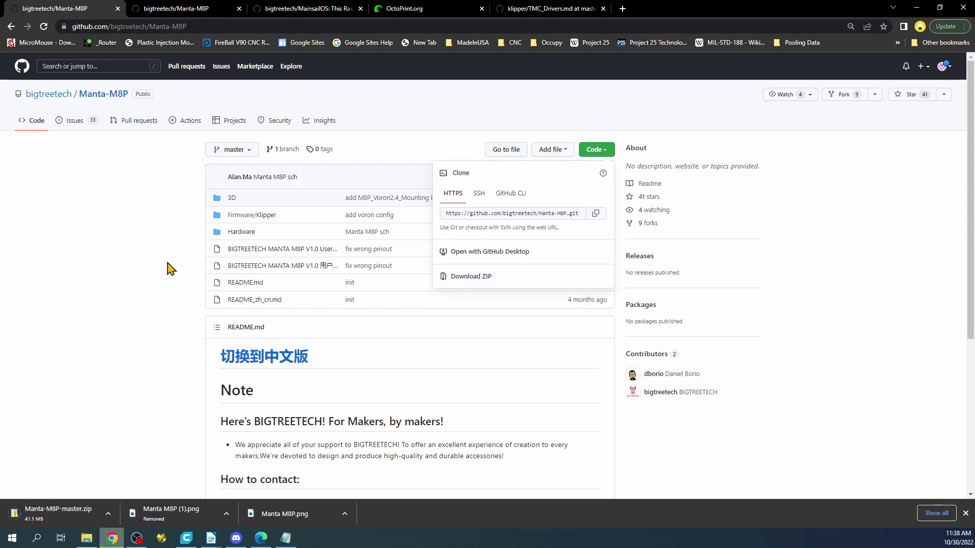
Step: Extract Manta-M8P-master.zip in Downloads to its default folder
mouse_move(88, 537)
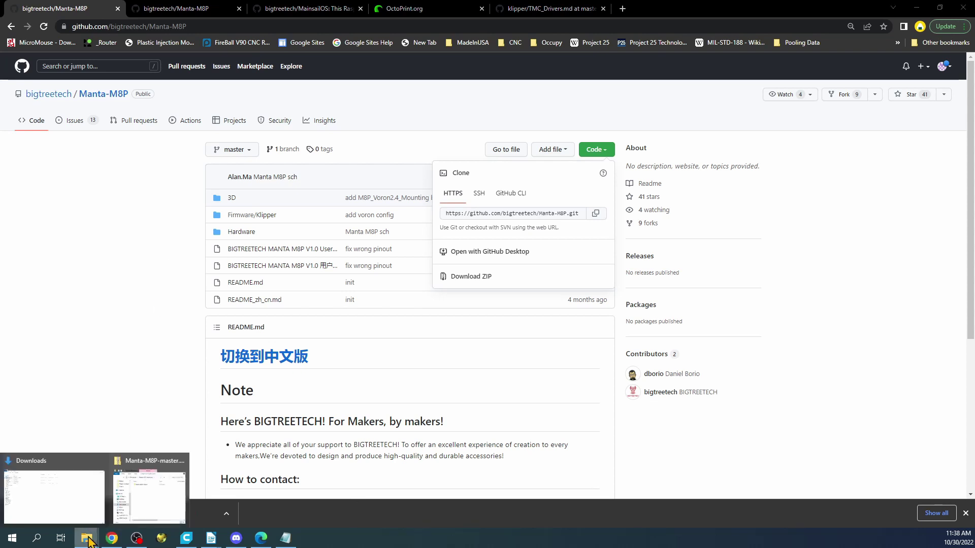
click(72, 498)
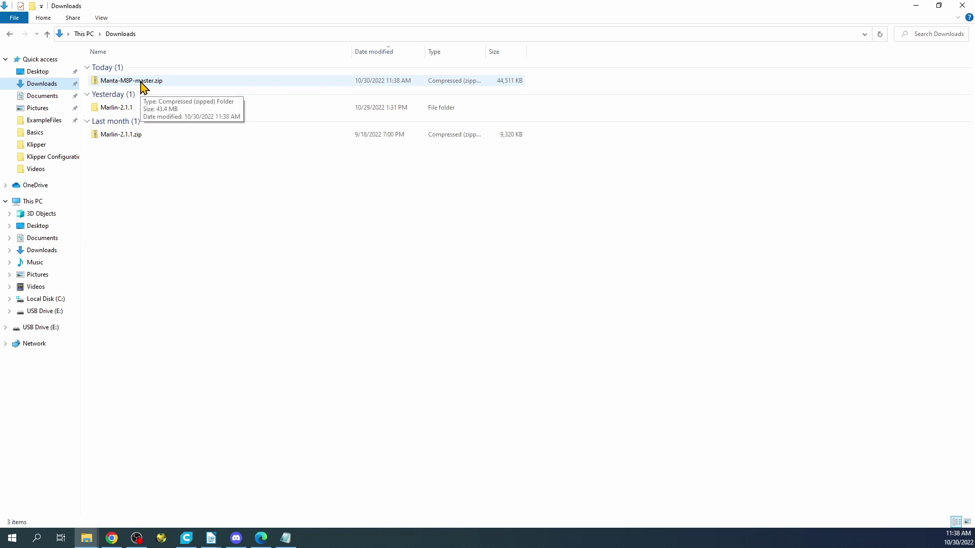
right_click(141, 83)
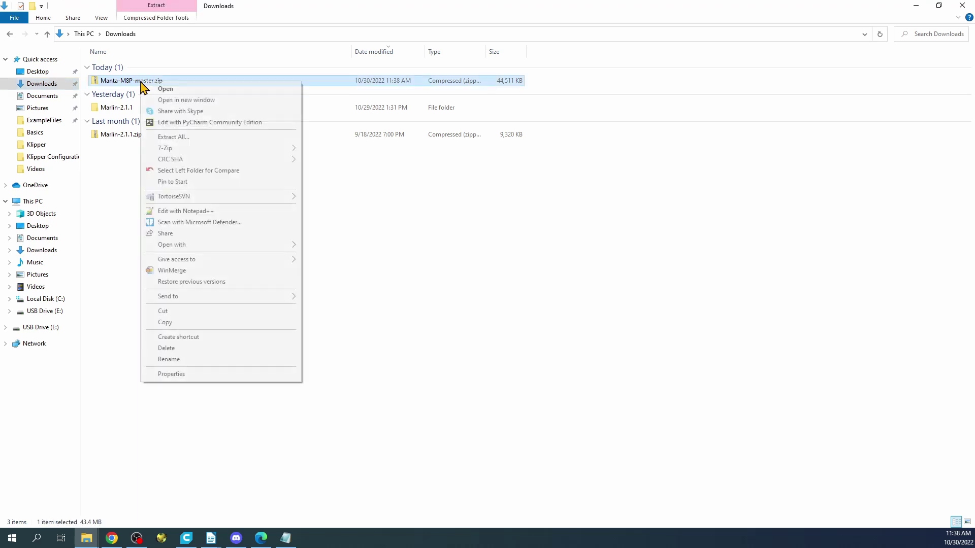
click(186, 137)
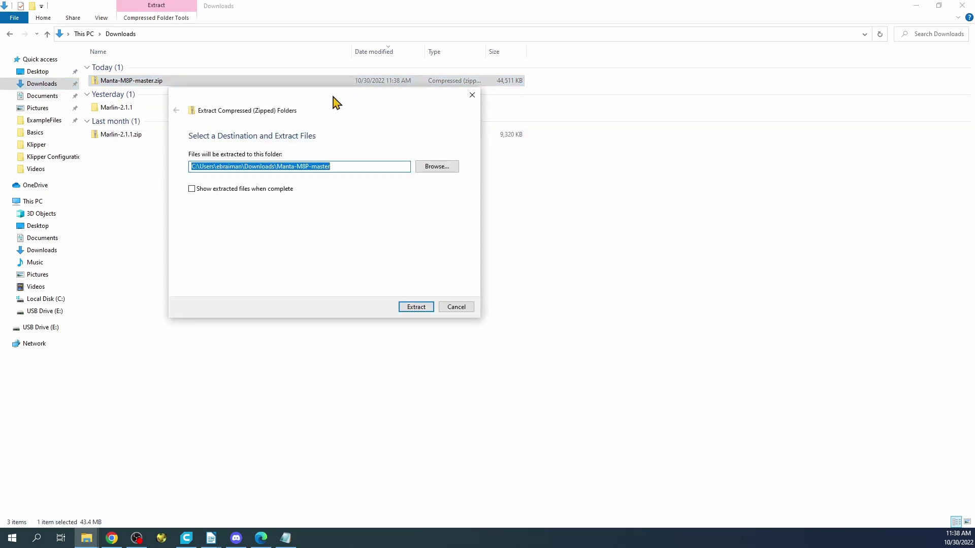
click(455, 246)
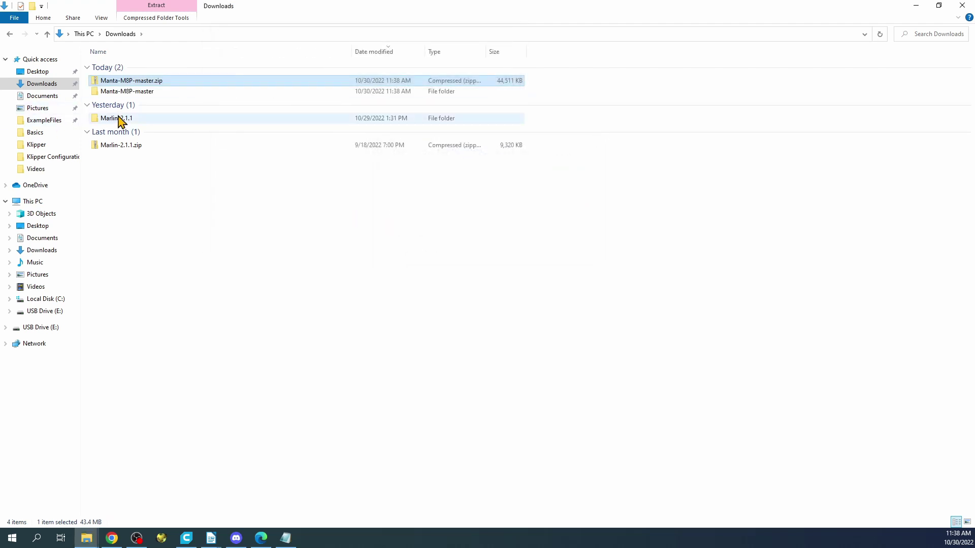
Step: Open the MANTA M8P V1.0 User Manual PDF from the inner Manta-M8P-master folder
double_click(123, 92)
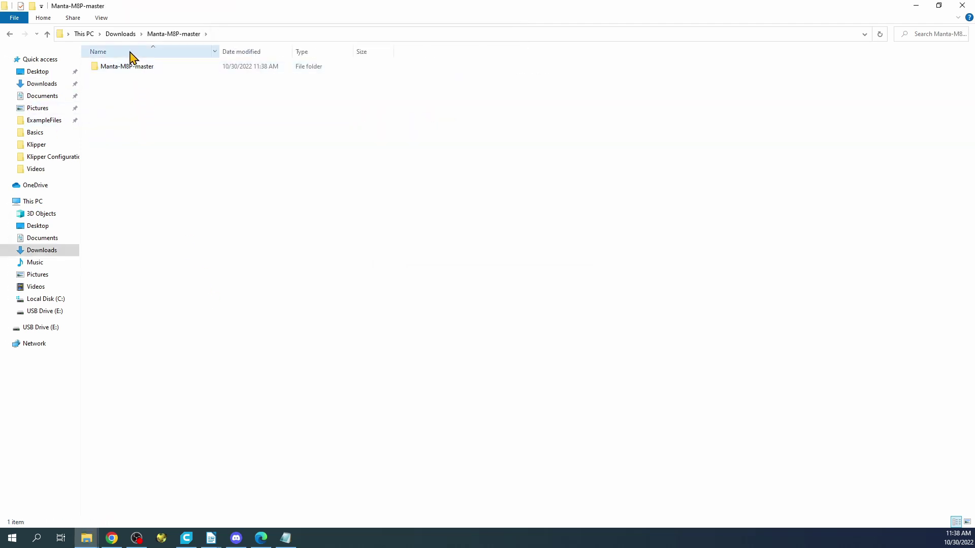
double_click(131, 65)
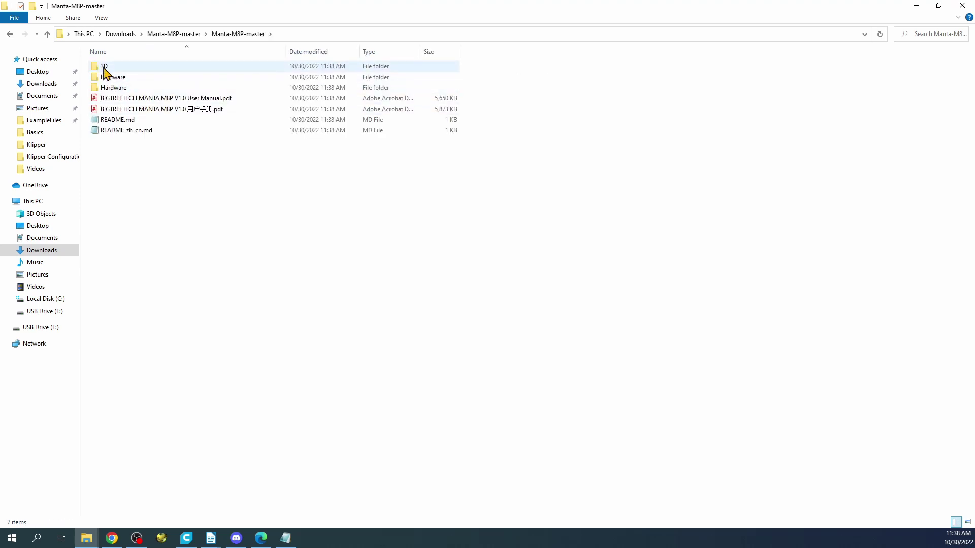
double_click(130, 99)
Step: Scroll to page 6 and highlight '32-bit', 'STM32G0B1' and '64MHz ARM'
scroll(443, 281, down, 5)
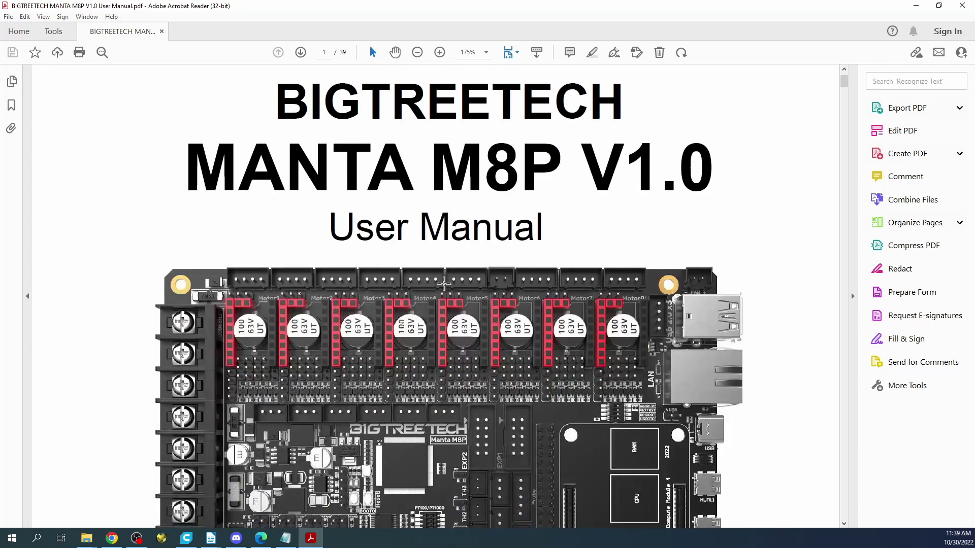
scroll(444, 282, down, 10)
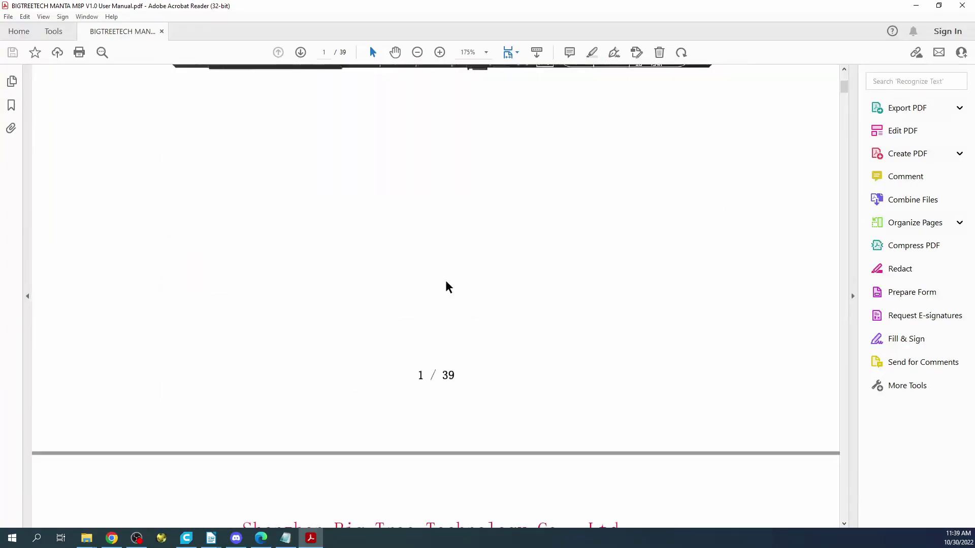
scroll(446, 287, down, 15)
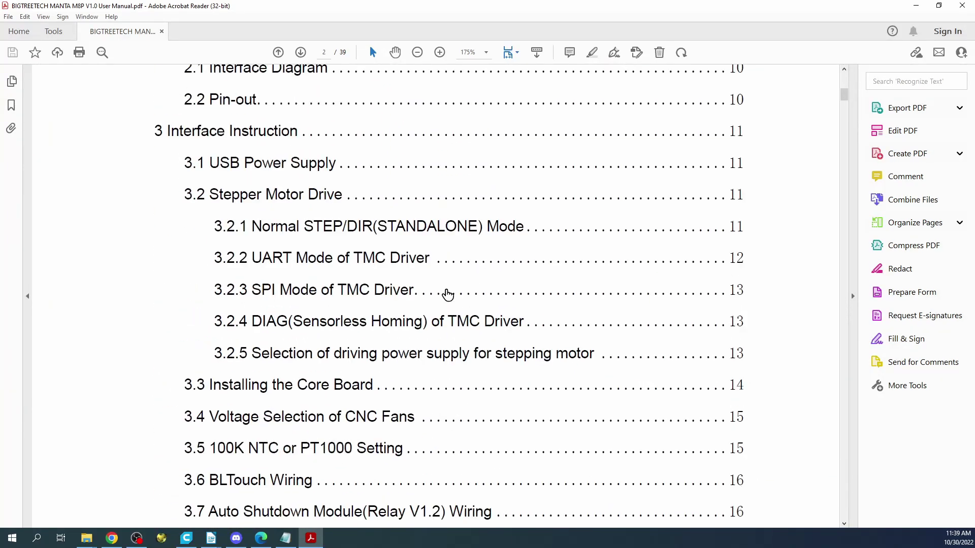
scroll(447, 294, down, 15)
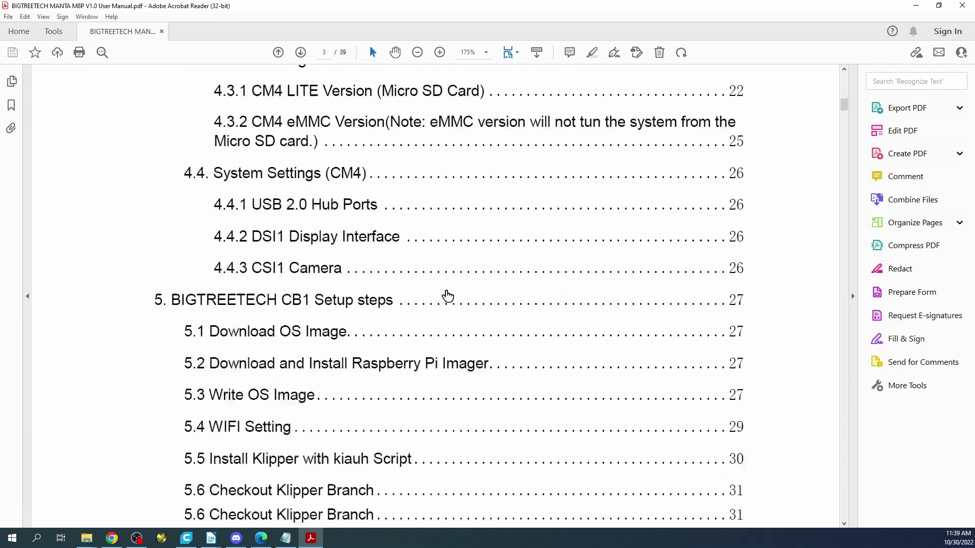
scroll(447, 296, down, 15)
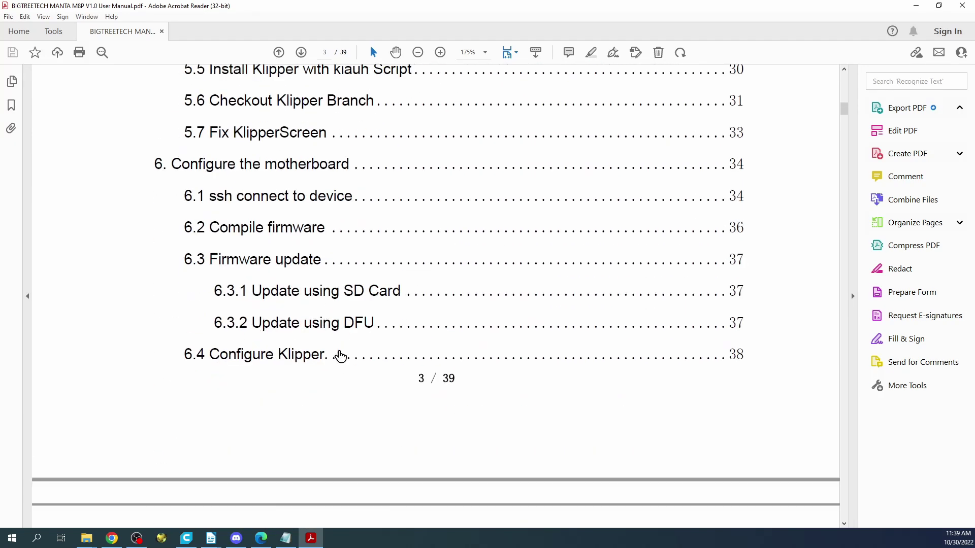
scroll(340, 357, down, 10)
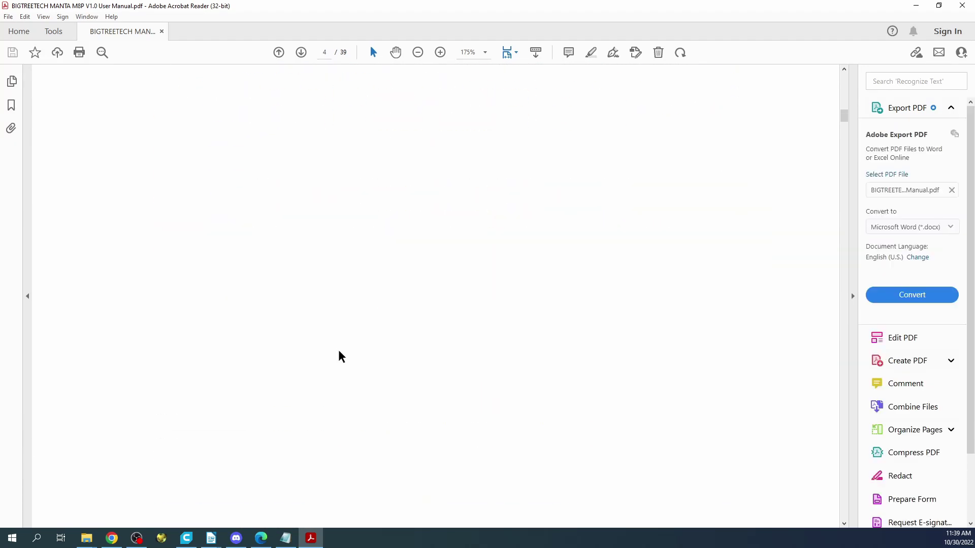
scroll(340, 356, down, 10)
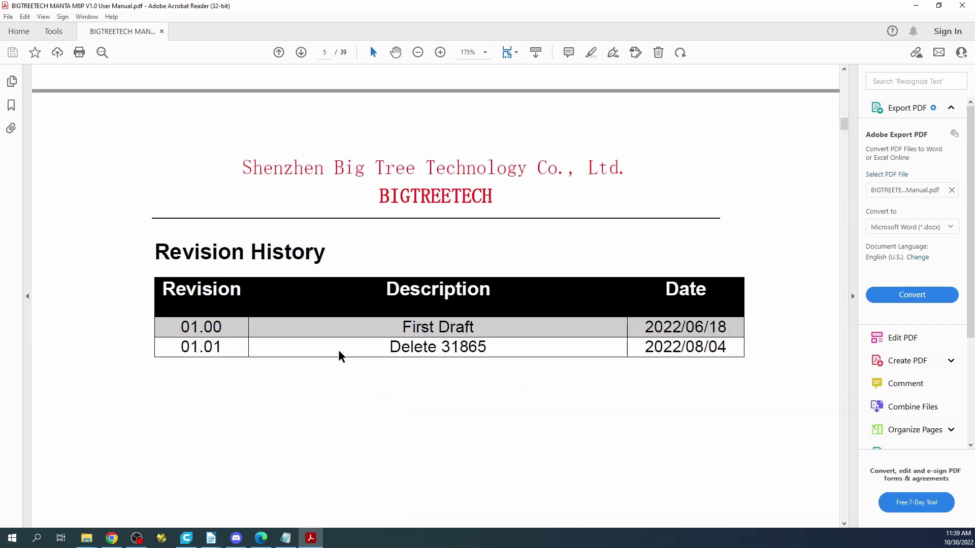
scroll(340, 357, down, 10)
scroll(340, 357, down, 10)
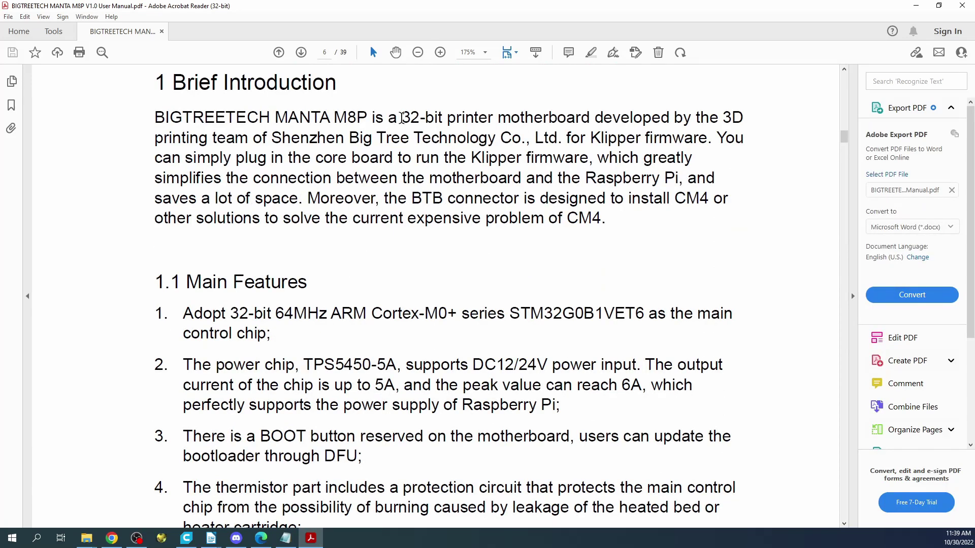
drag(411, 118, 441, 117)
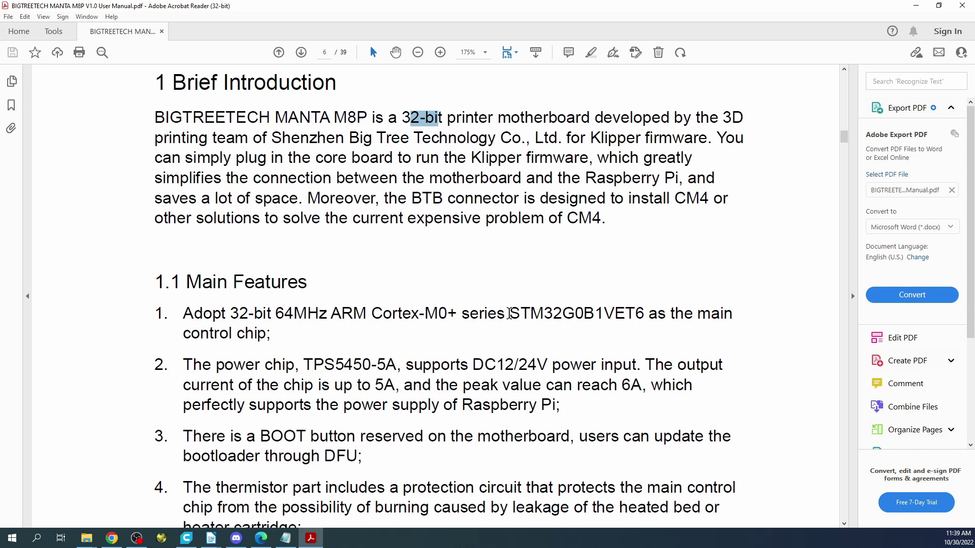
drag(509, 317, 603, 315)
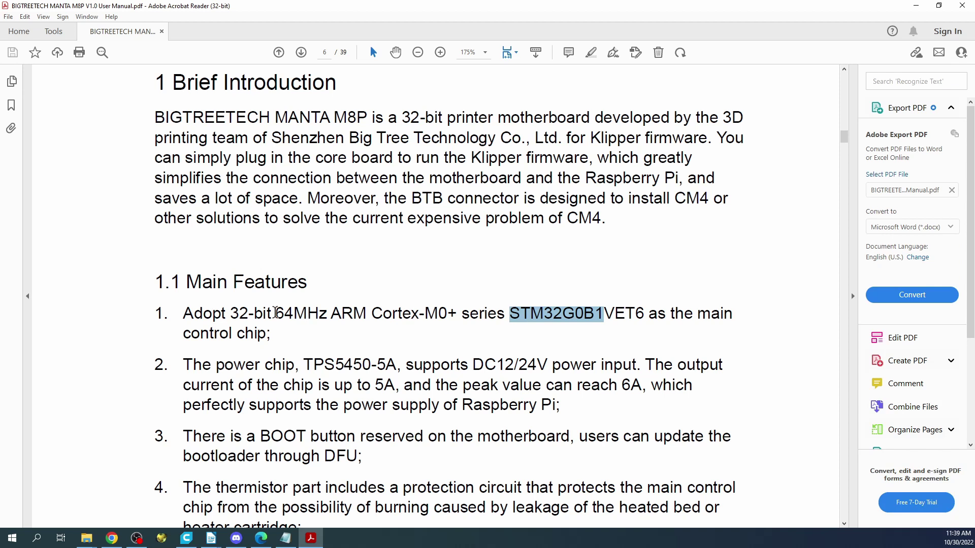
drag(275, 312, 339, 312)
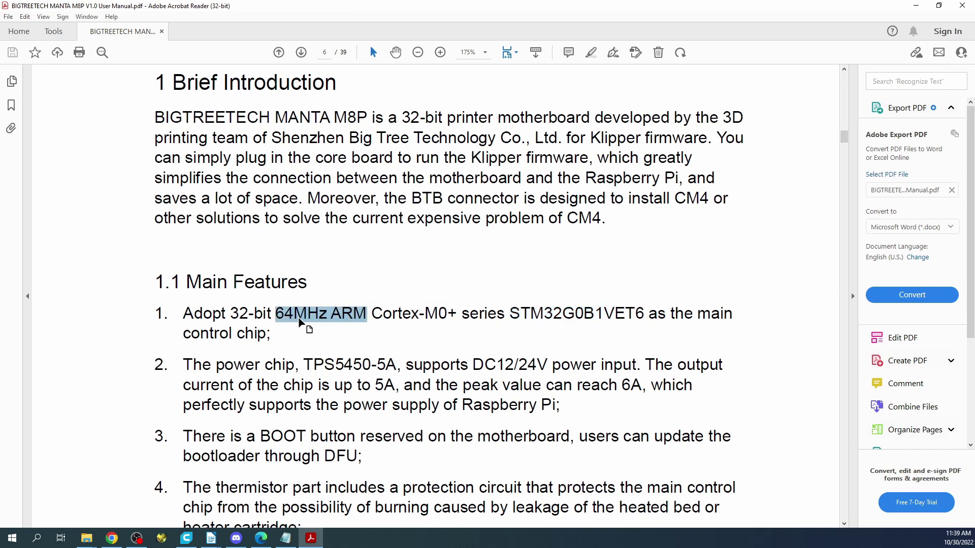
Step: Read further down the feature list, highlighting 'PT1000' and 'TMC-driver SPI and UART'
scroll(302, 322, down, 2)
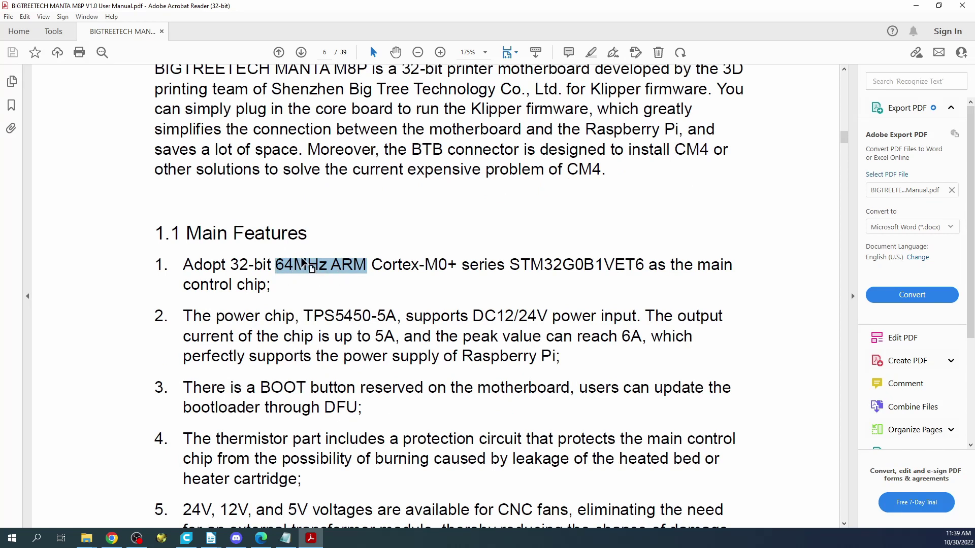
scroll(309, 398, down, 6)
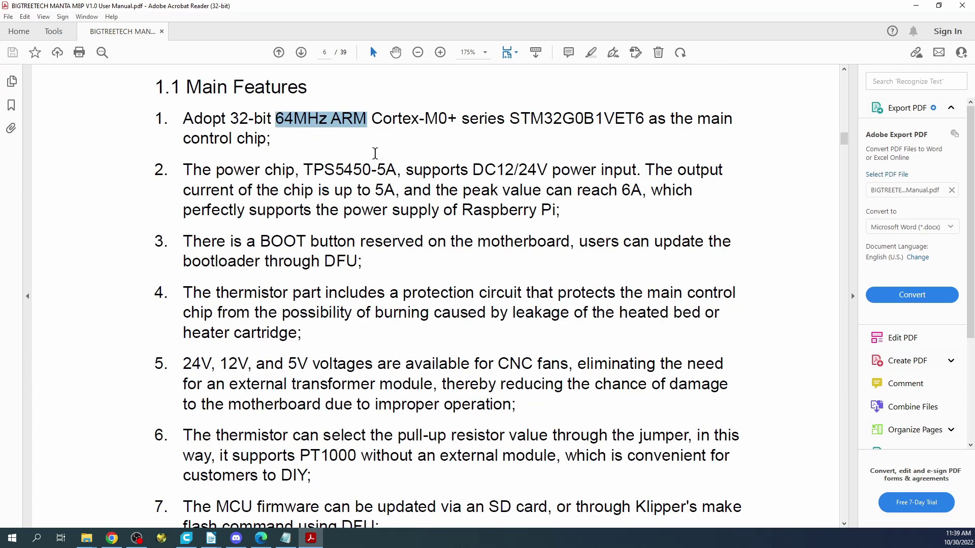
scroll(370, 156, down, 3)
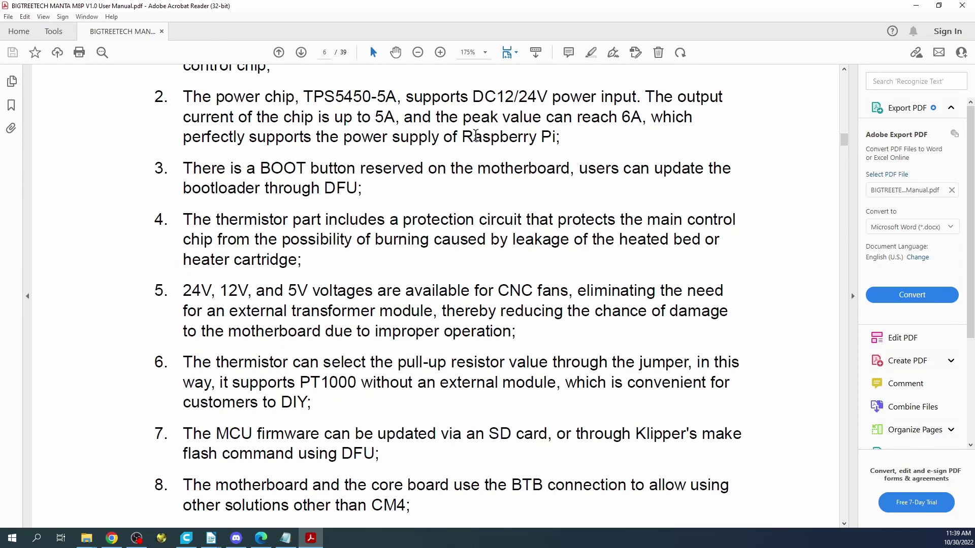
scroll(523, 376, down, 3)
drag(300, 309, 356, 310)
scroll(558, 326, down, 3)
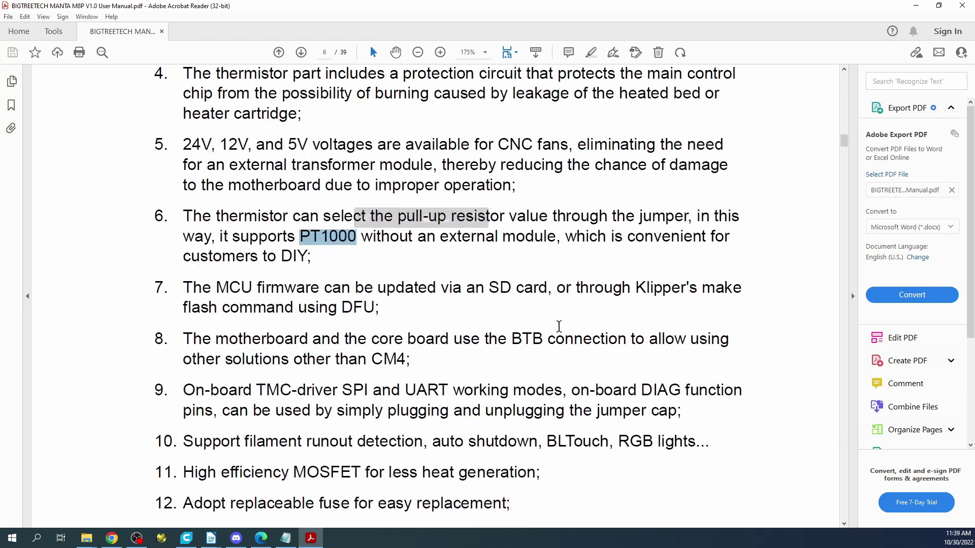
scroll(690, 336, down, 3)
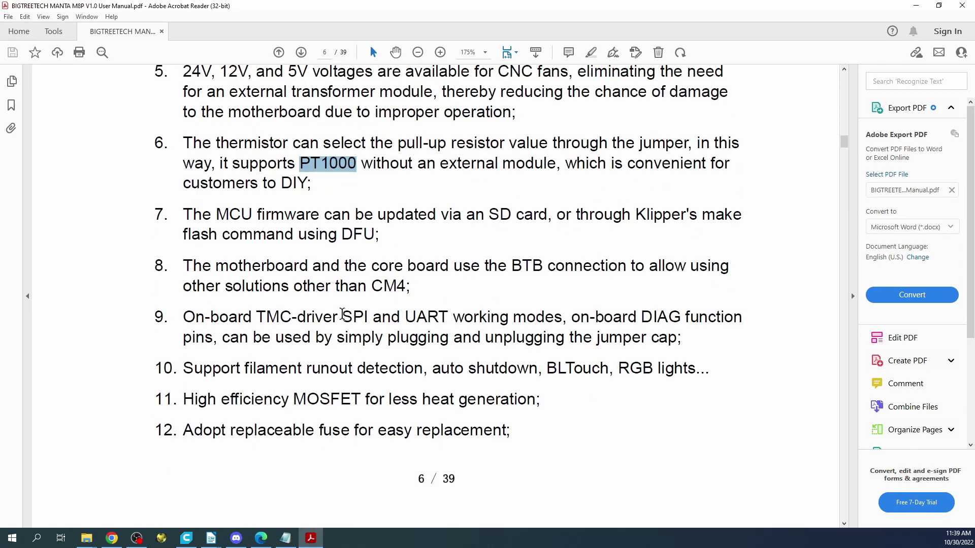
drag(256, 317, 448, 317)
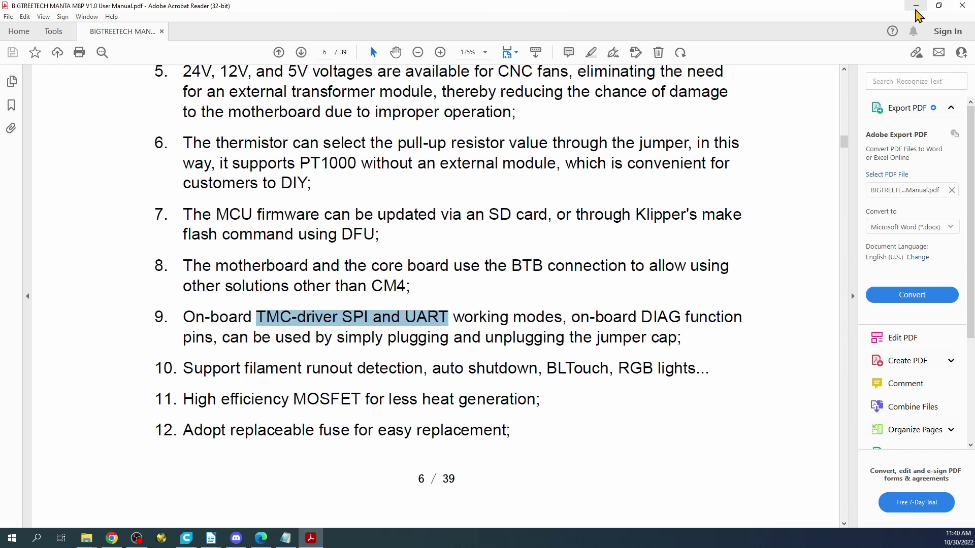
Step: Minimize the manual and view the Manta M8P V1.0 pin-out image from the Hardware folder
click(917, 6)
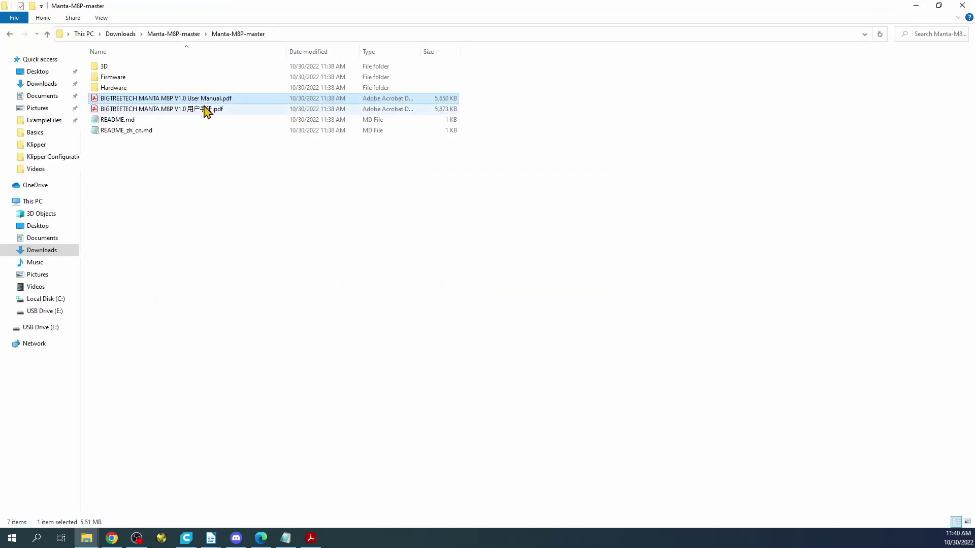
double_click(120, 88)
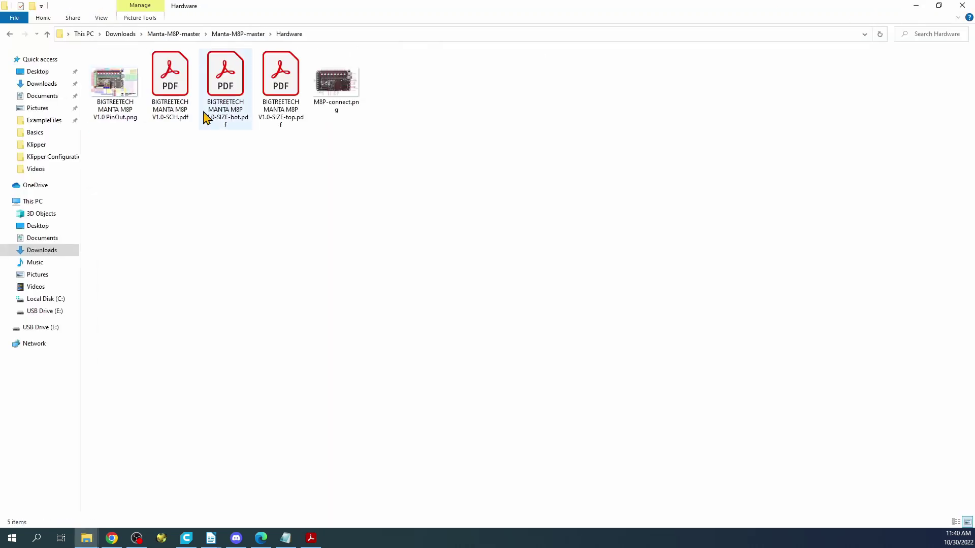
double_click(114, 94)
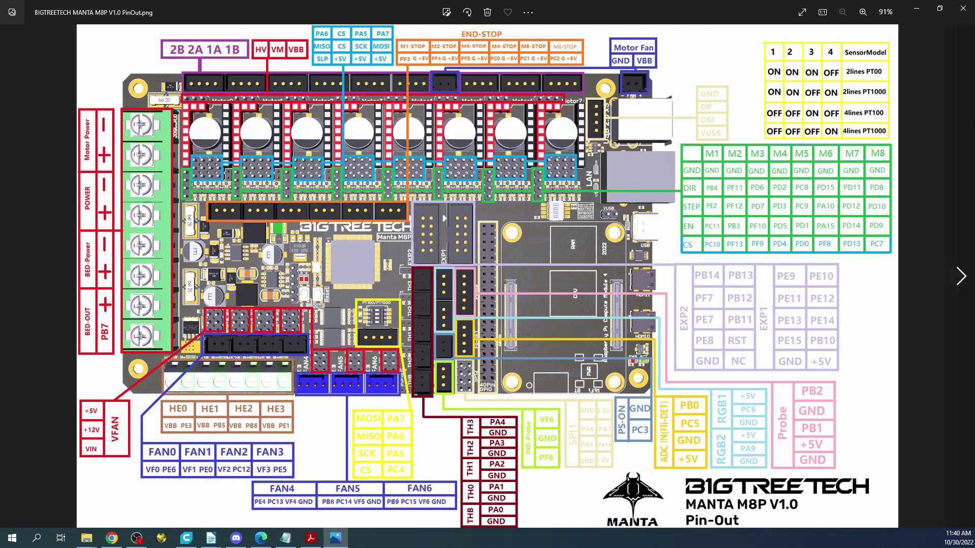
Step: Close the pin-out image and navigate to Manta-M8P-master\Firmware\Klipper
click(916, 9)
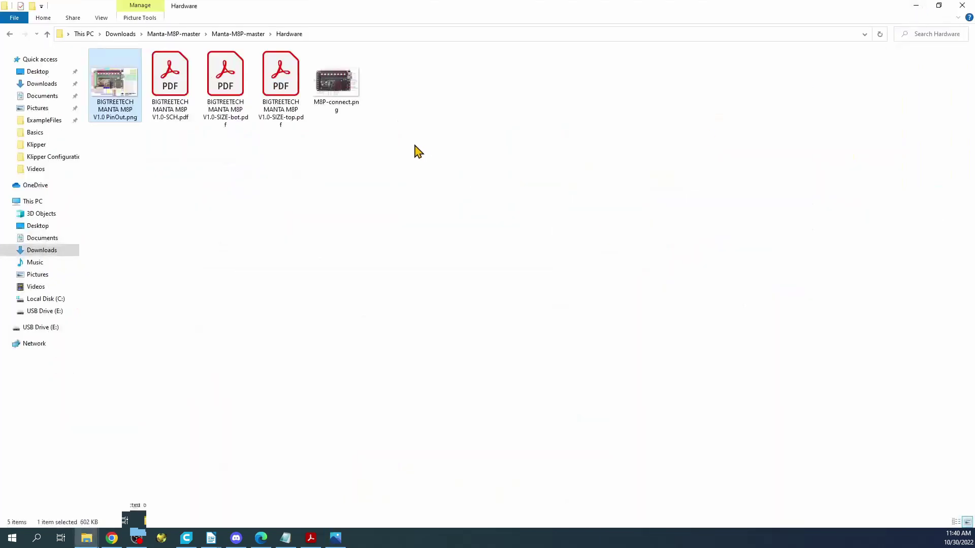
click(178, 39)
click(125, 37)
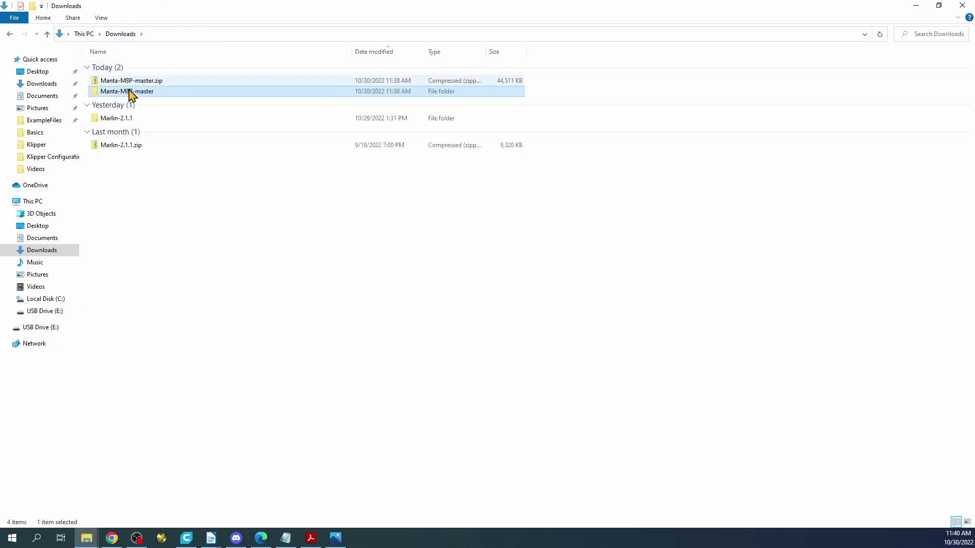
double_click(122, 92)
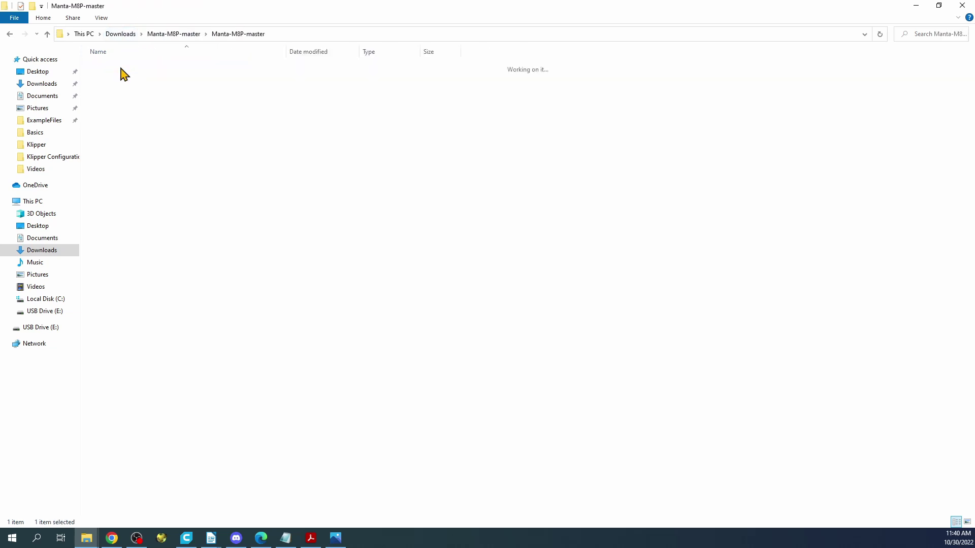
double_click(122, 68)
double_click(115, 79)
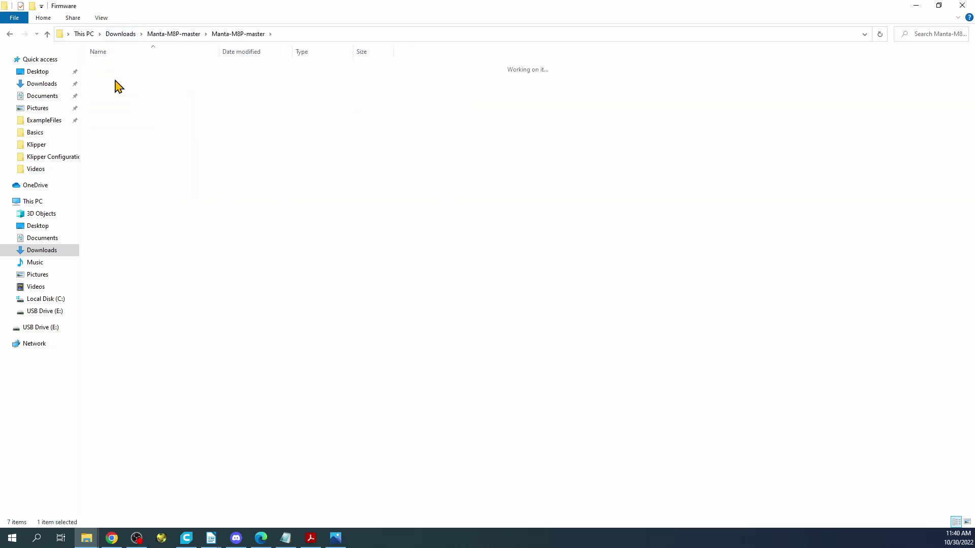
double_click(108, 70)
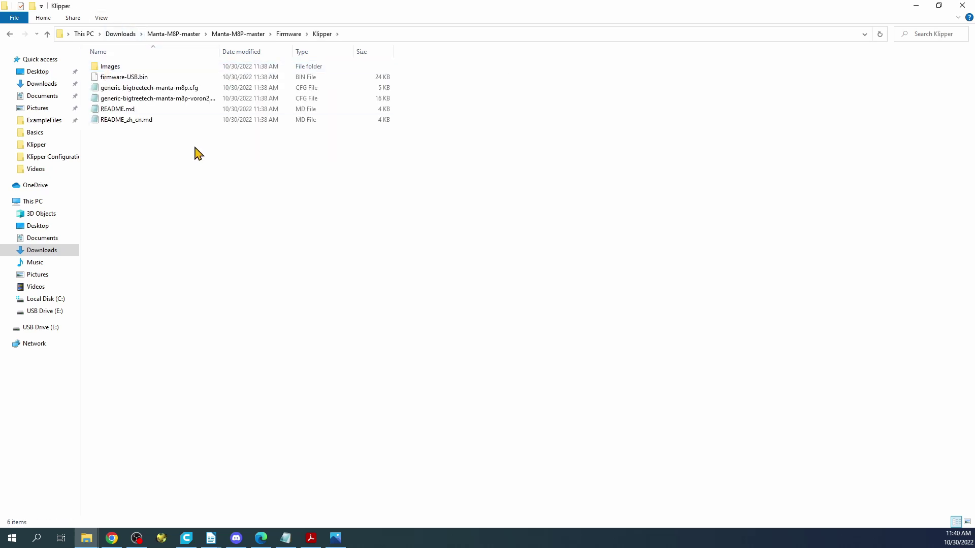
Step: Send firmware-USB.bin to USB Drive (E:) and show the drive's contents
right_click(136, 80)
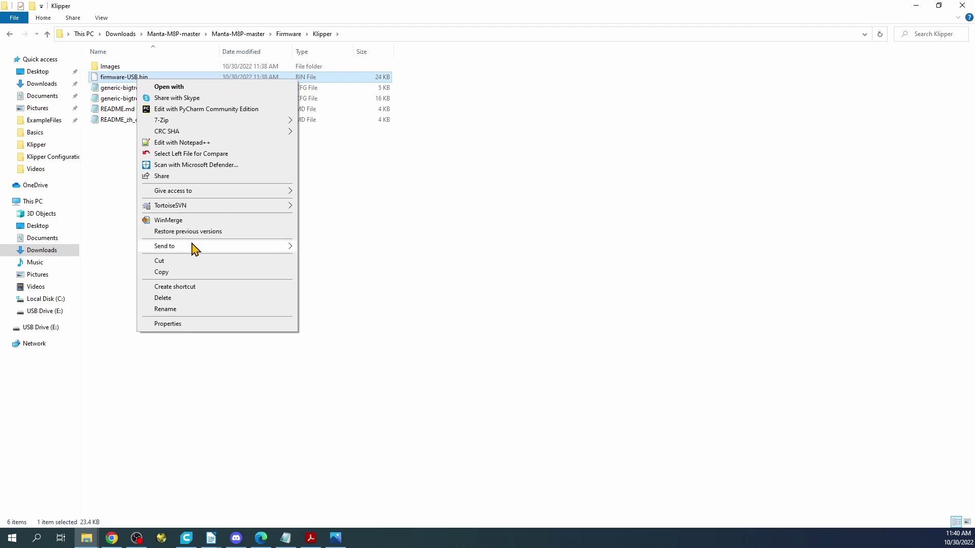
mouse_move(239, 246)
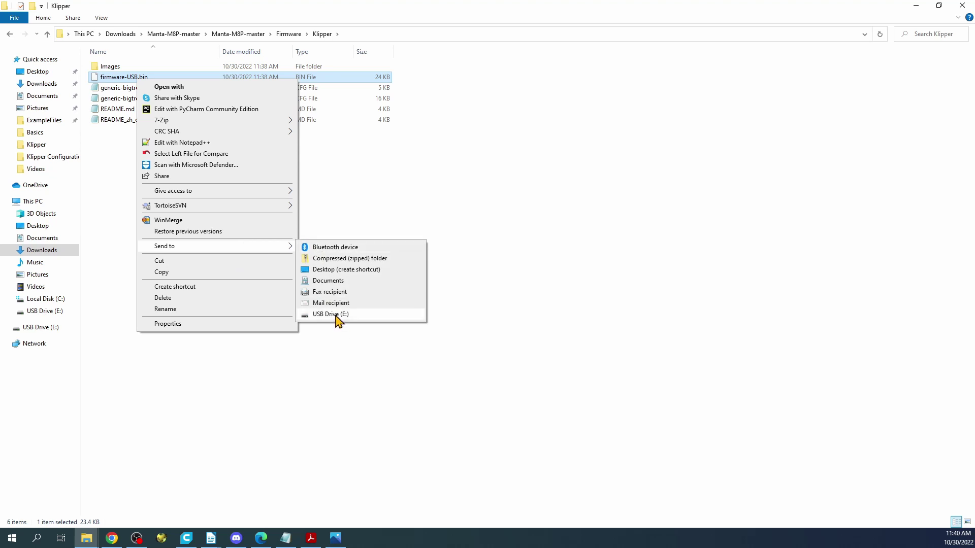
click(336, 314)
click(51, 329)
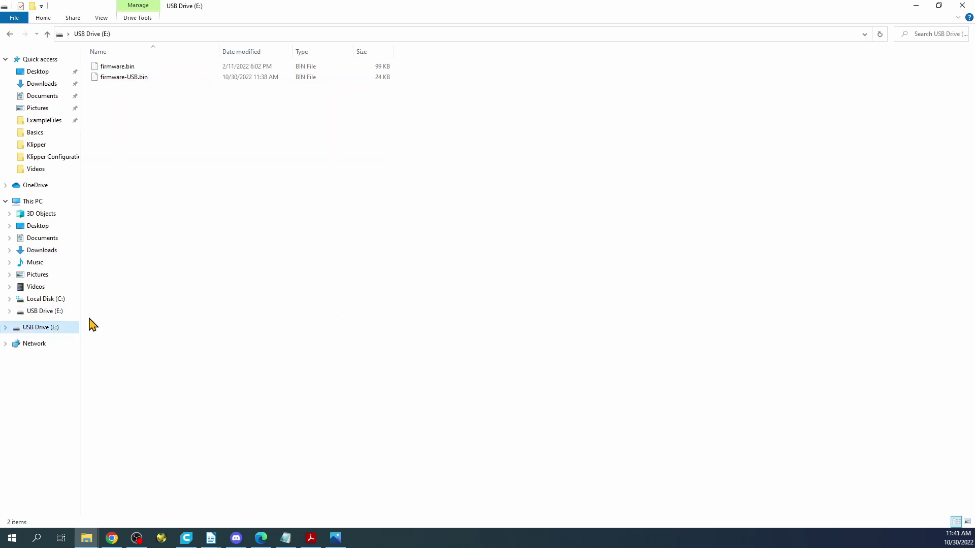
Step: Permanently delete the old firmware.bin from USB Drive (E:)
click(124, 67)
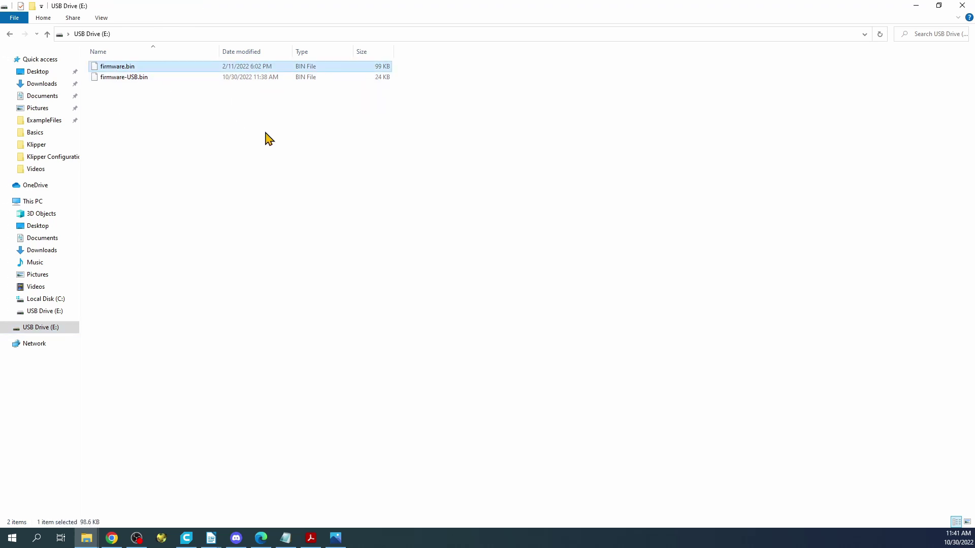
key(Delete)
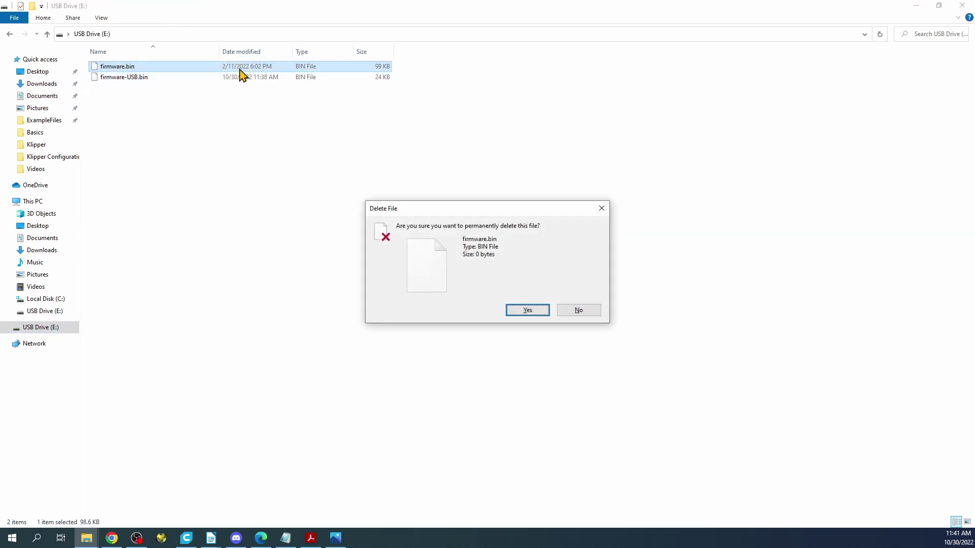
click(527, 310)
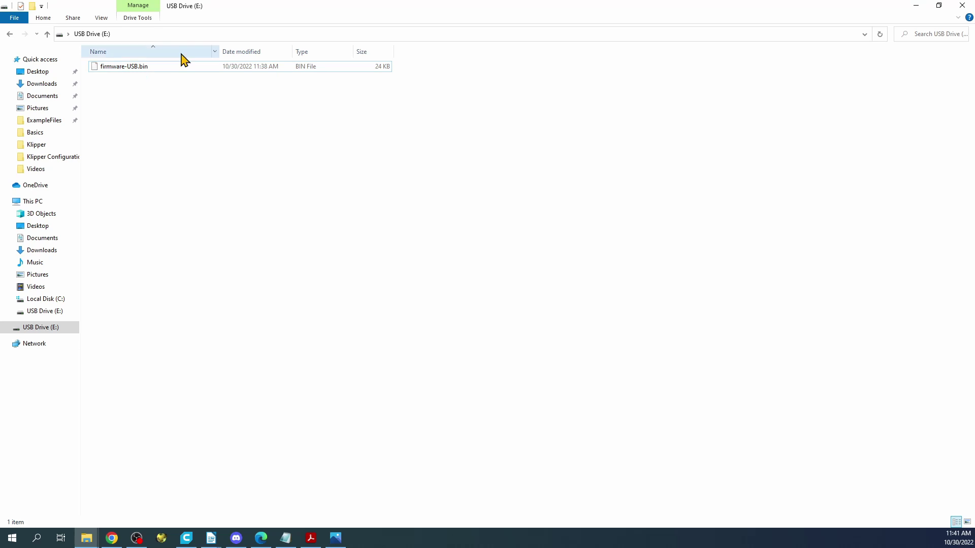
Step: Rename firmware-USB.bin to firmware.bin and minimize File Explorer
click(137, 70)
right_click(138, 70)
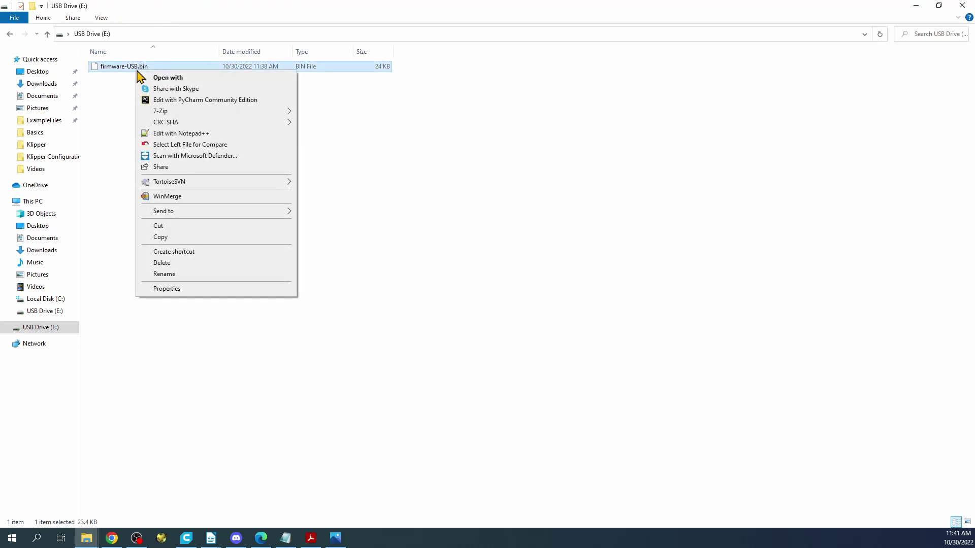
click(186, 278)
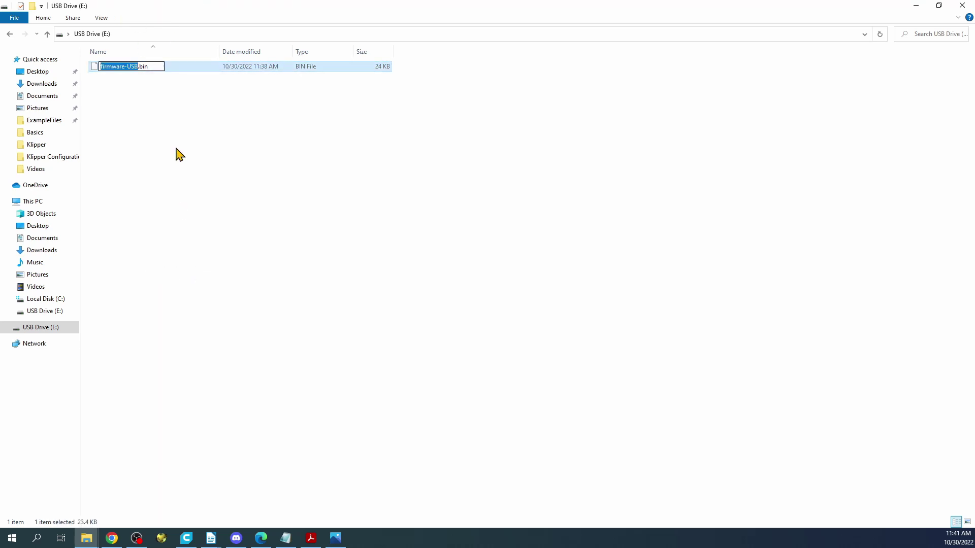
key(Right)
click(149, 99)
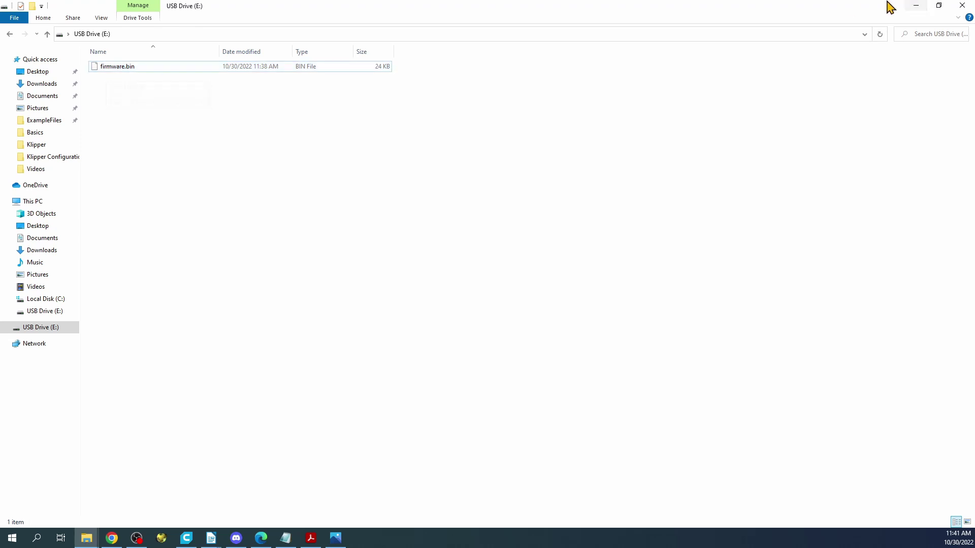
click(916, 6)
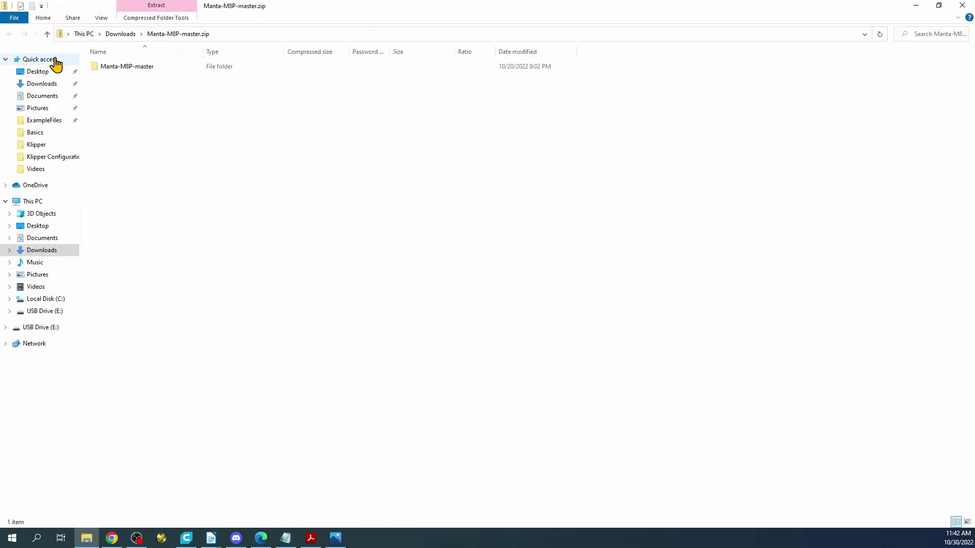
Step: Reopen USB Drive (E:) to check it now lists only the 24 KB FIRMWARE.CUR
click(48, 327)
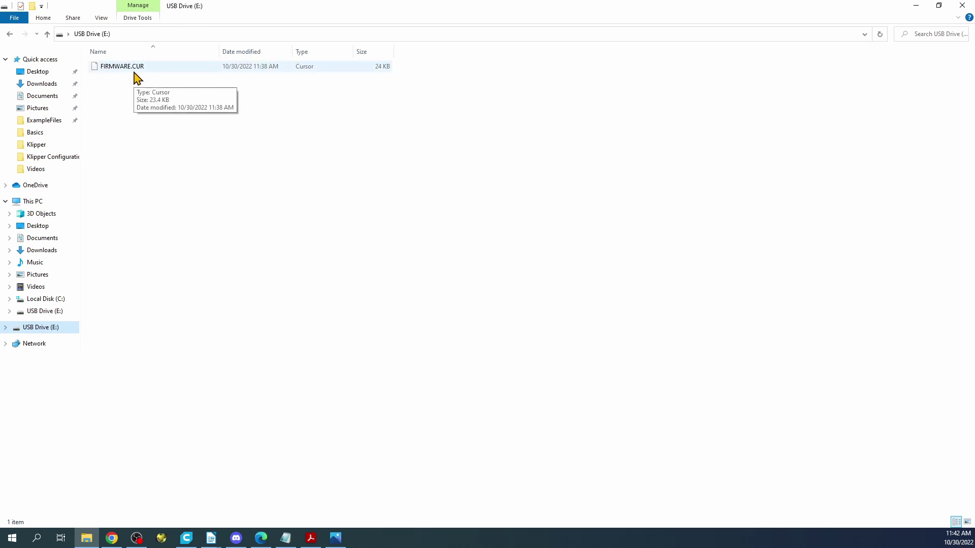
Step: Close File Explorer to return to the Manta-M8P GitHub page
click(963, 5)
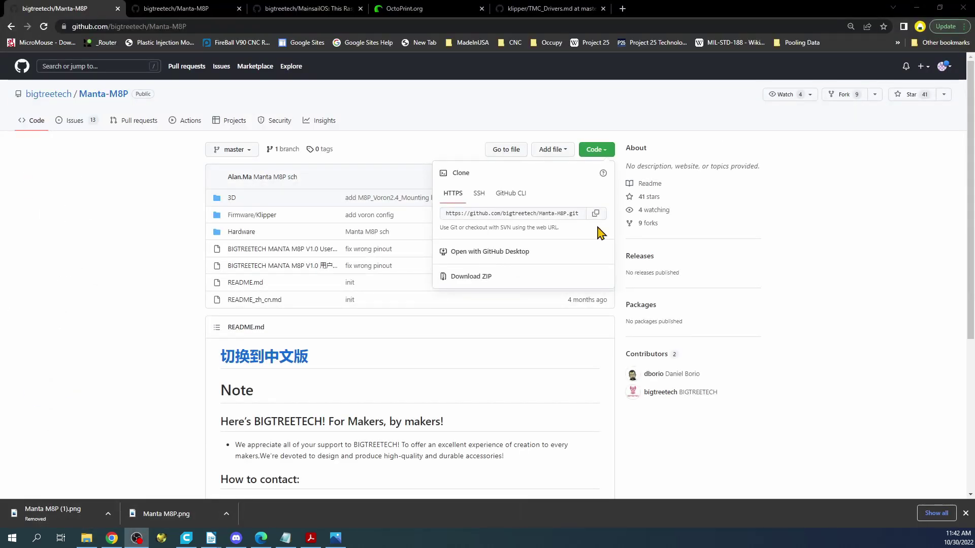